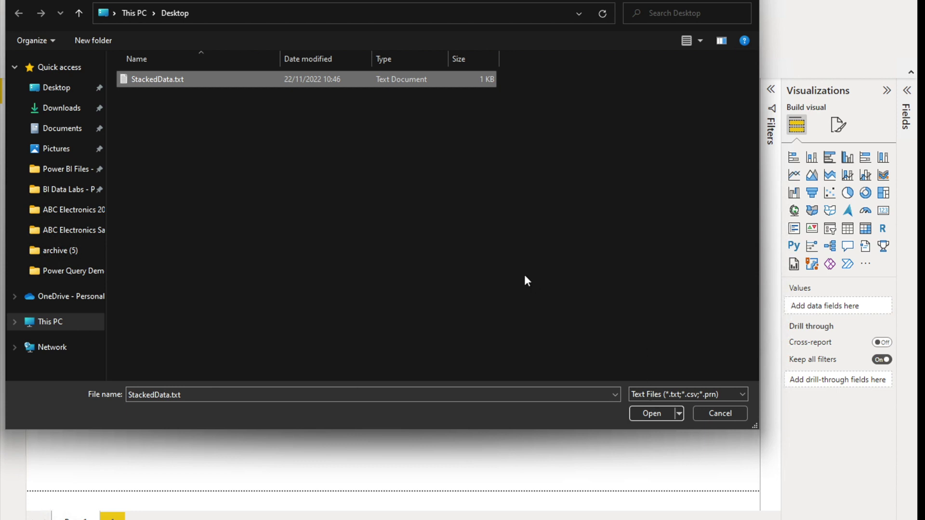
Step: Import the StackedData.txt text file and open its data for transformation in the Power Query Editor
left_click(654, 415)
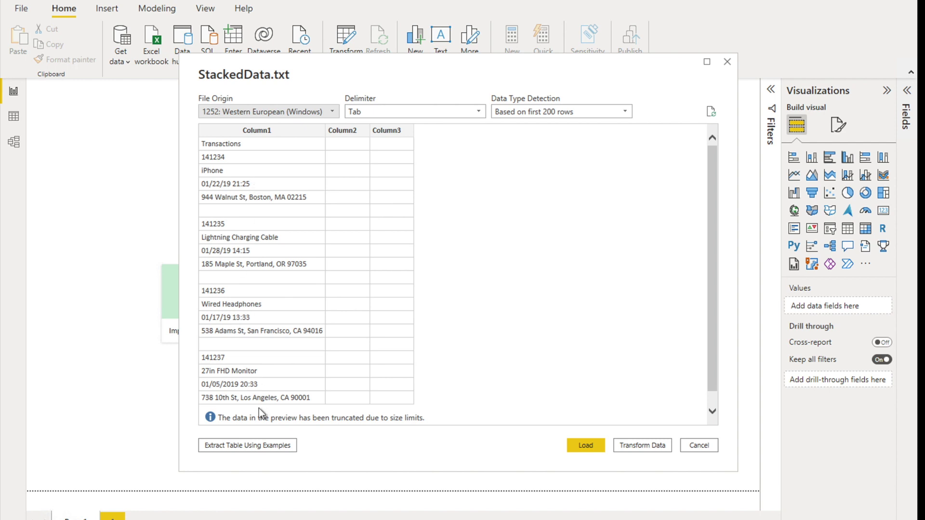
left_click(649, 447)
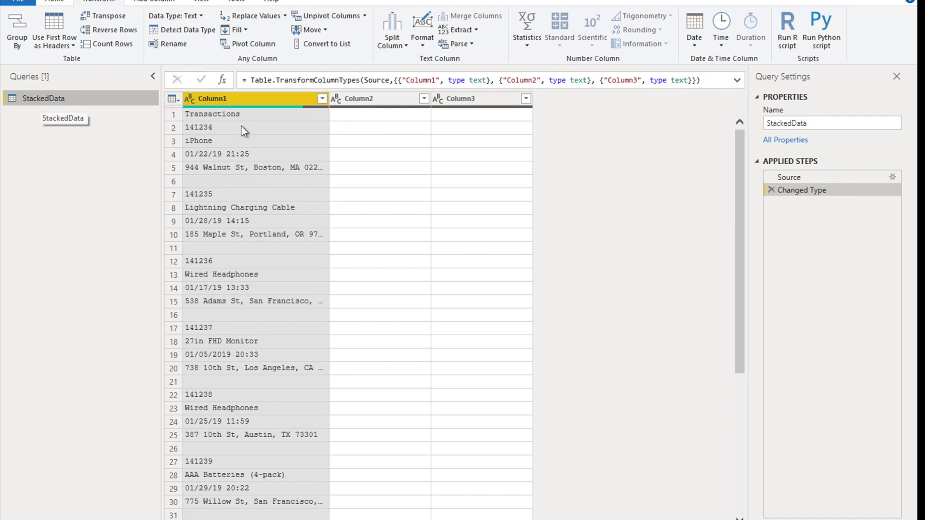
left_click(802, 123)
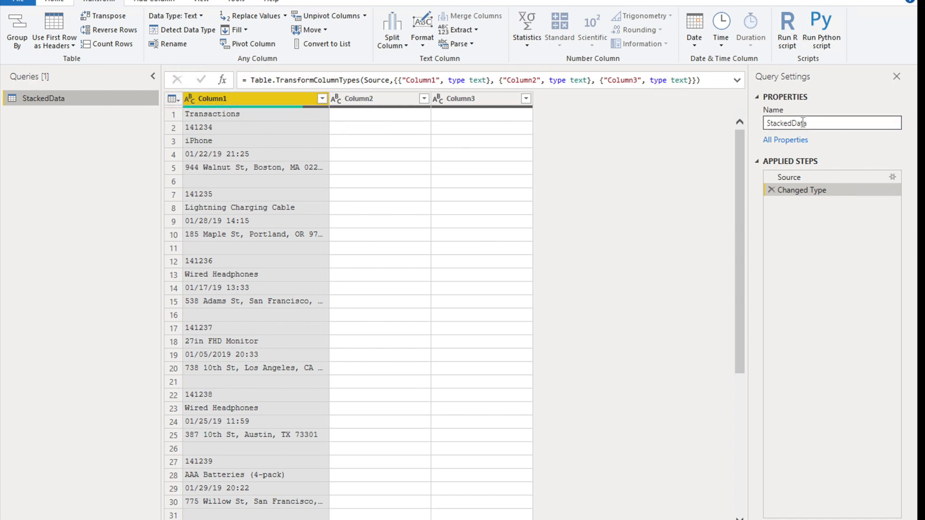
Step: Delete the automatic Changed Type step and remove all columns except Column1
left_click(242, 94)
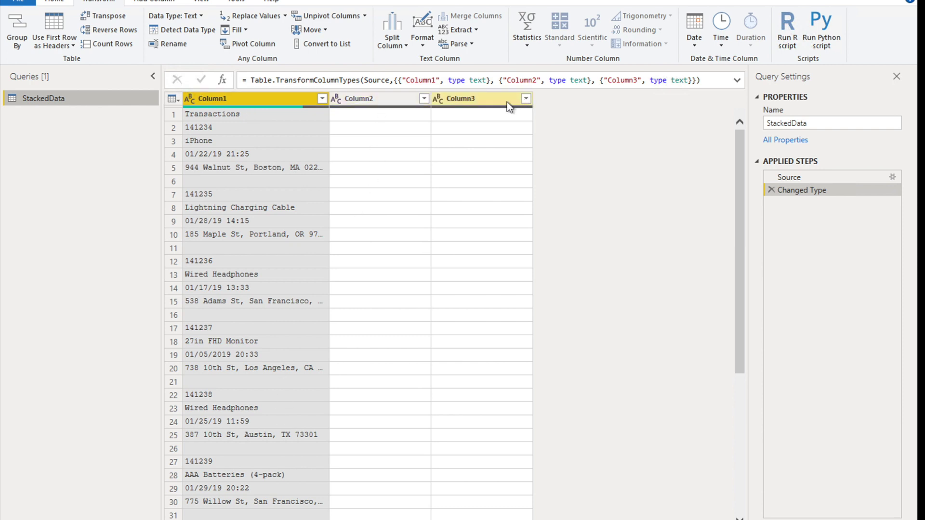
left_click(771, 190)
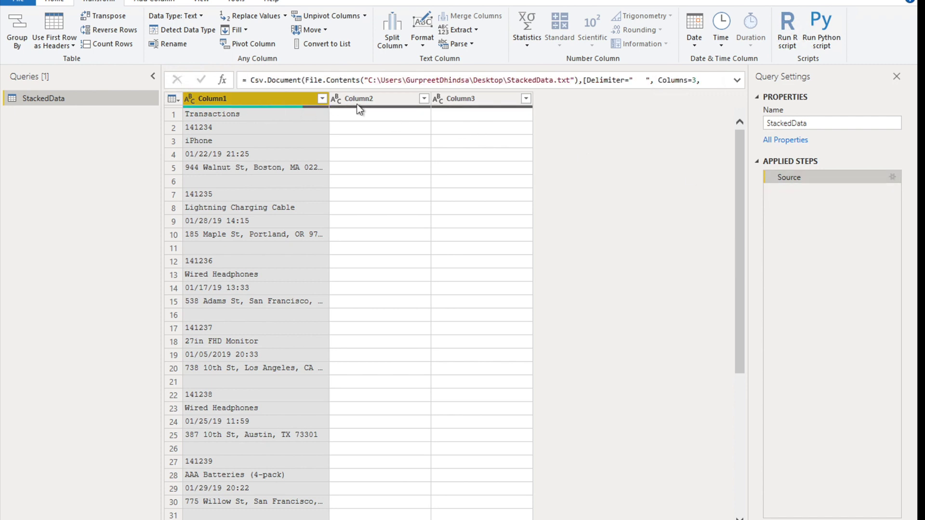
right_click(265, 100)
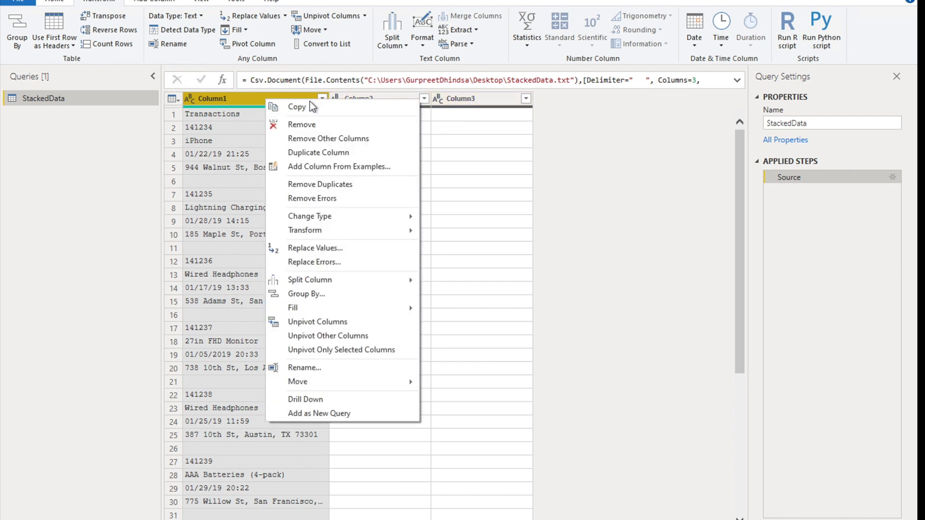
left_click(331, 138)
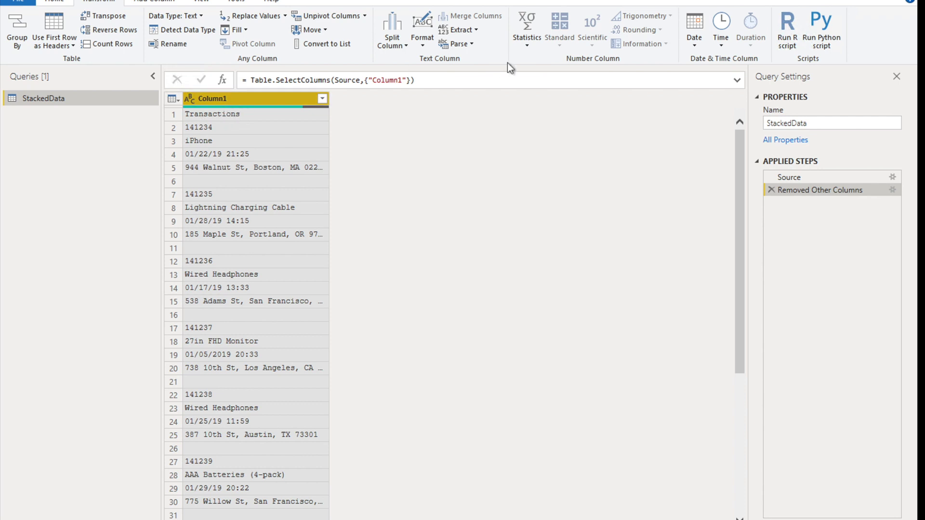
Step: Promote the first row to headers and delete the Changed Type step added with it
left_click(54, 2)
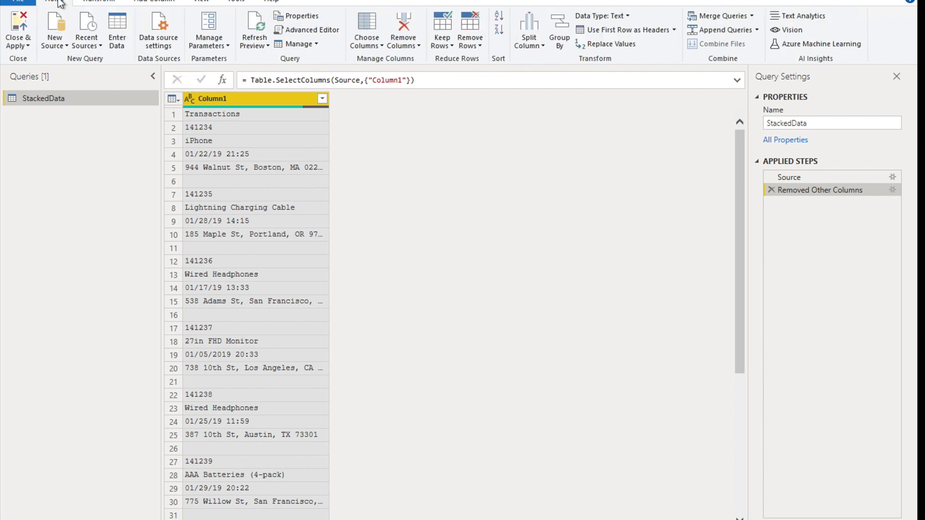
left_click(605, 31)
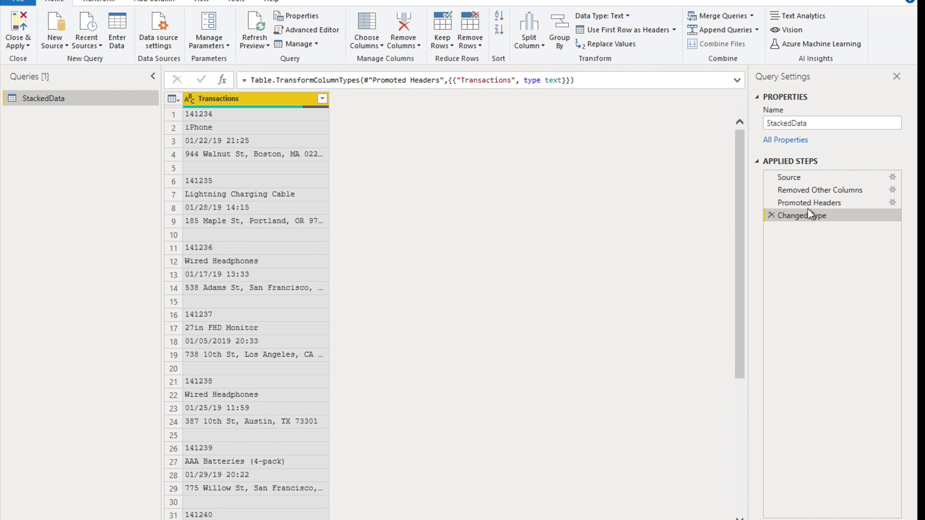
left_click_drag(765, 190, 797, 205)
left_click(772, 215)
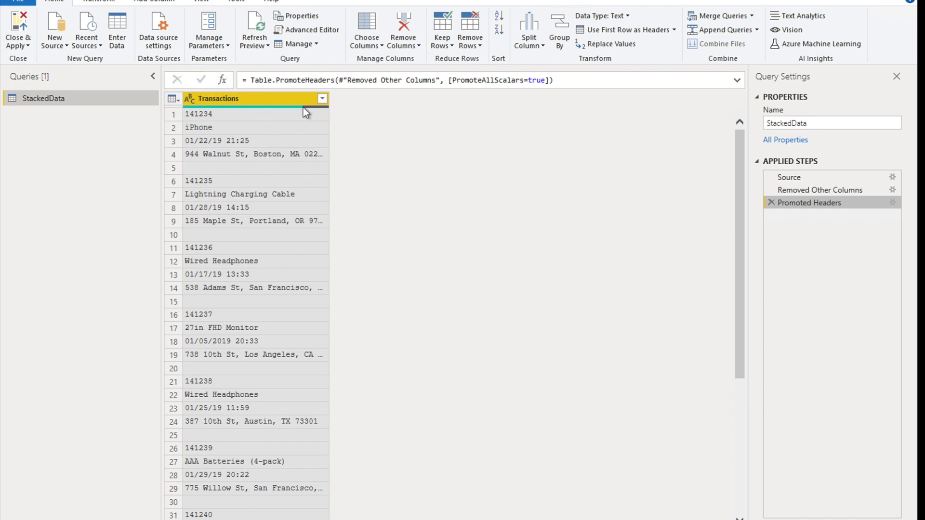
Step: Add an index column starting from 0 to the StackedData query
mouse_move(310, 107)
left_click(160, 3)
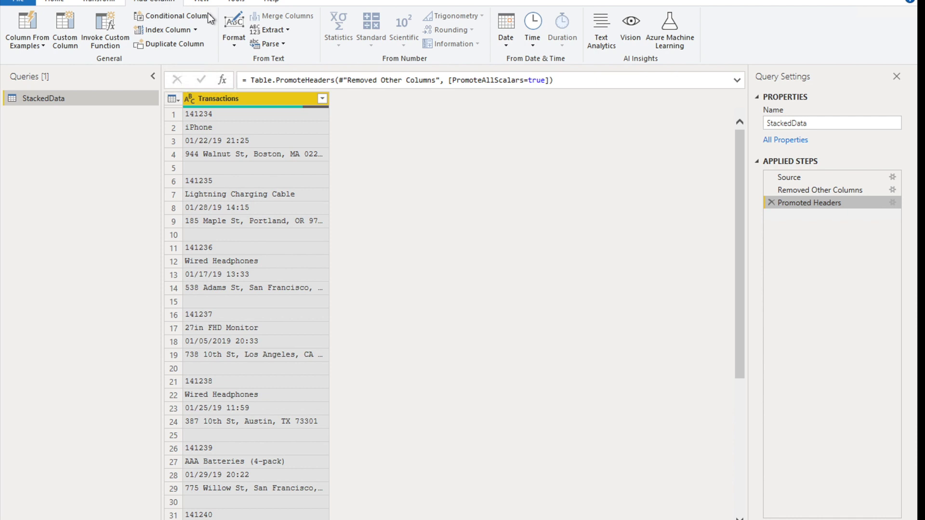
left_click(196, 30)
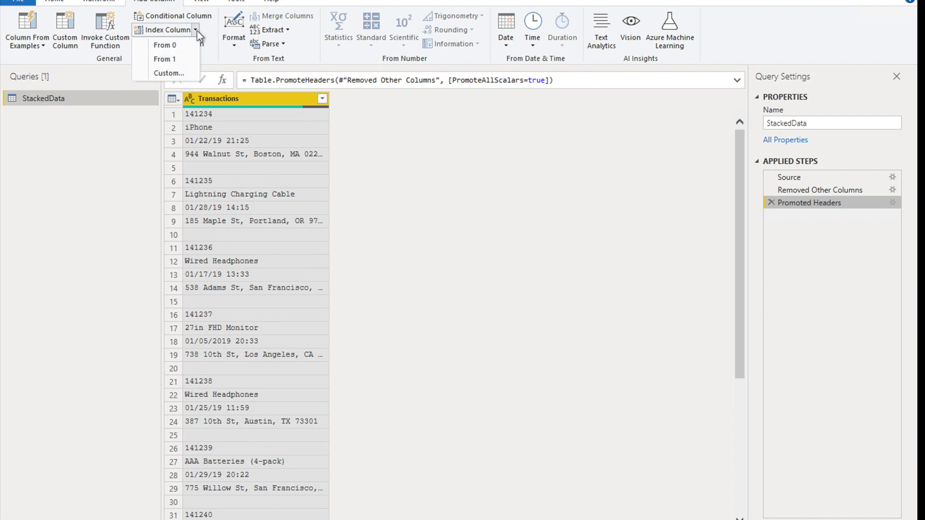
left_click(175, 47)
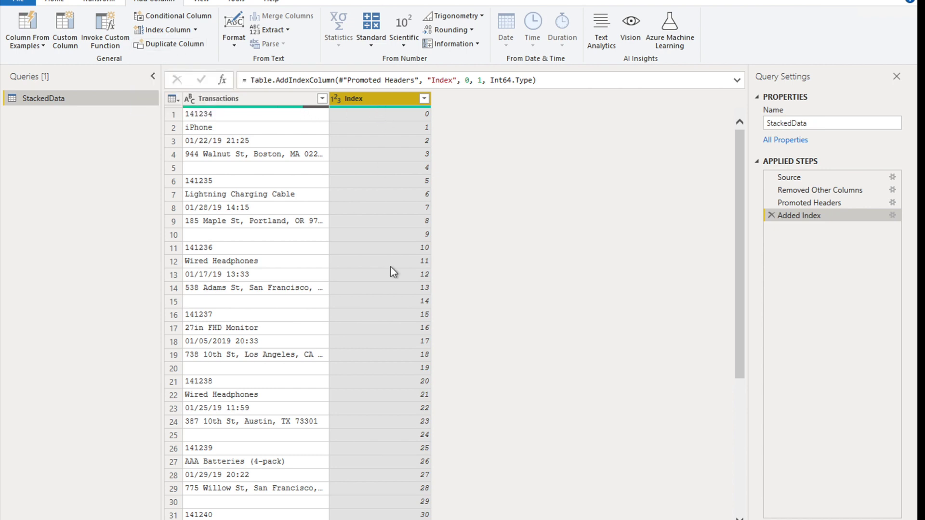
mouse_move(418, 518)
left_click(372, 45)
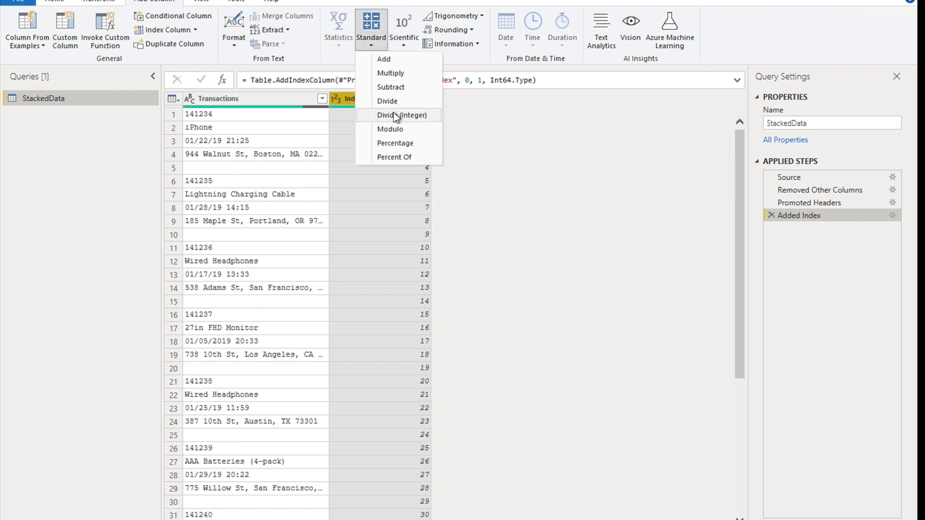
left_click(408, 118)
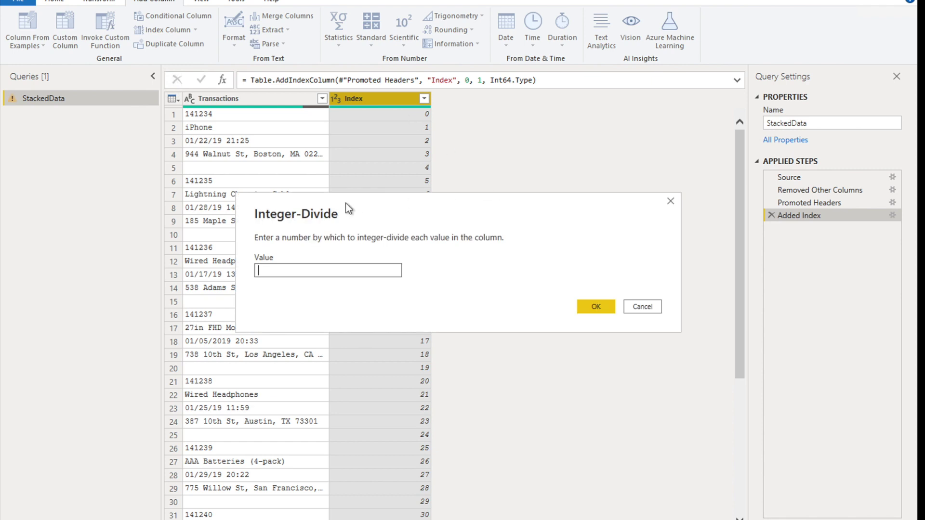
left_click_drag(345, 204, 430, 266)
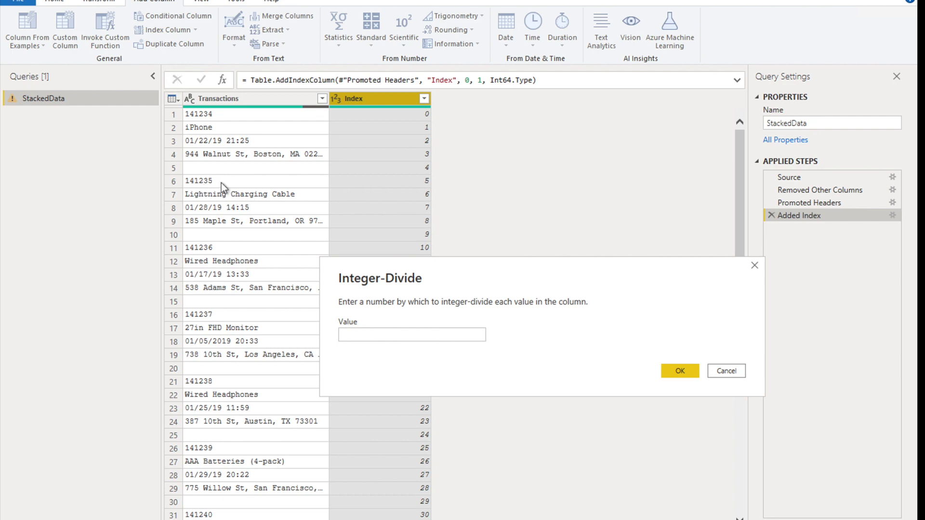
left_click(727, 371)
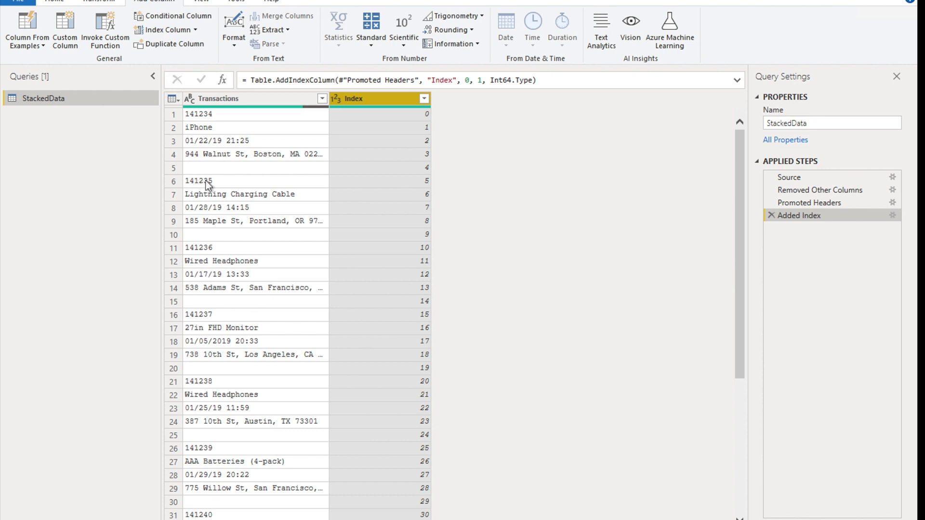
Step: Add a new column that integer-divides the Index column by 5
left_click(373, 44)
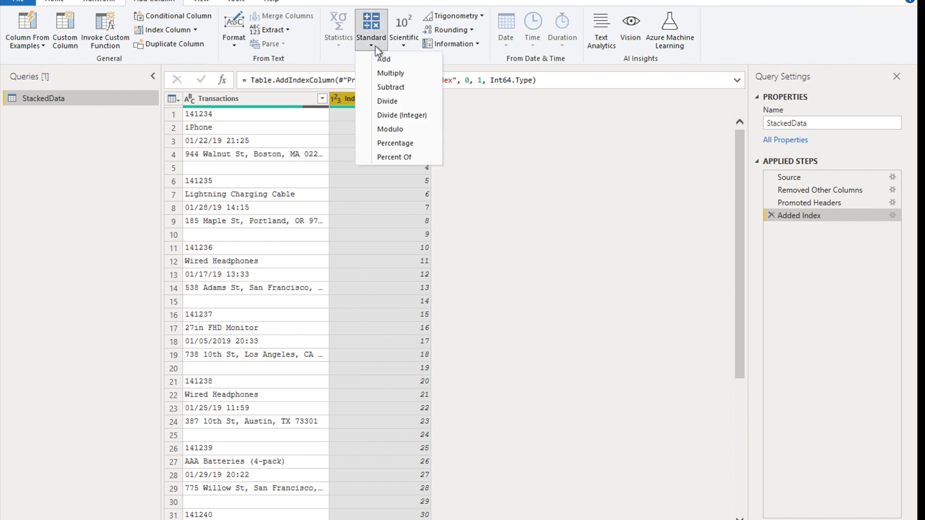
left_click(400, 116)
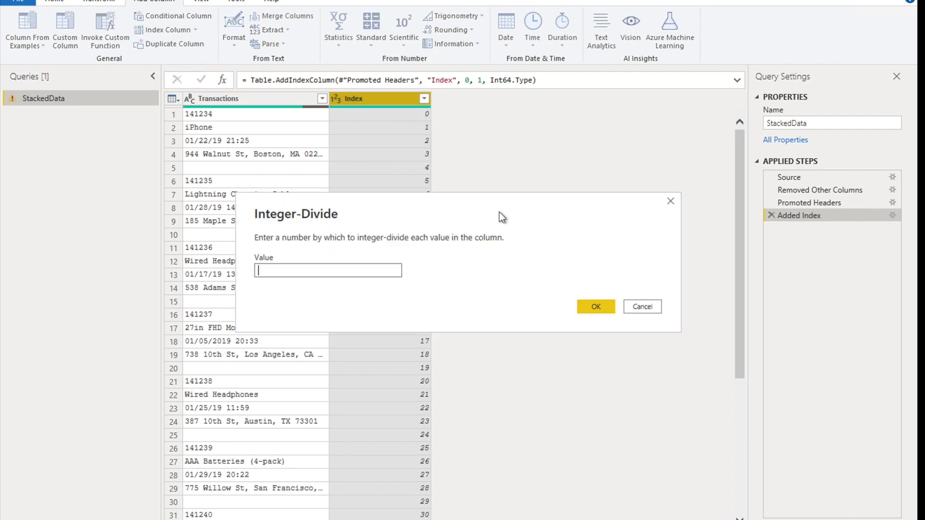
type("5")
left_click(596, 308)
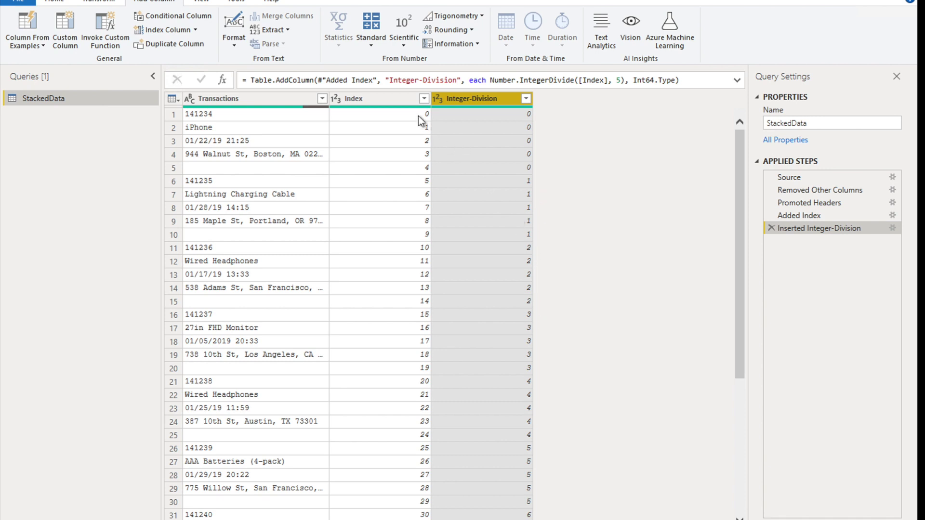
Step: Transform the Index column in place into its modulo with a value of 5
left_click(405, 101)
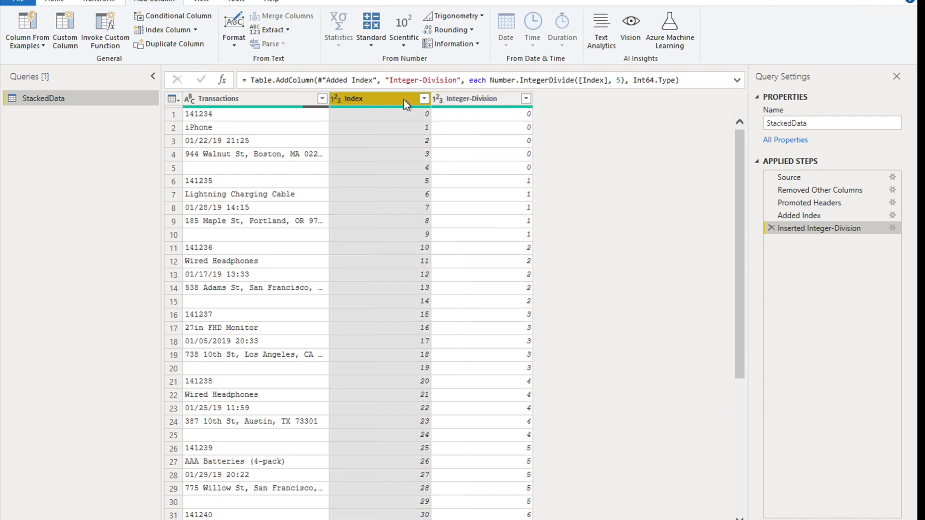
left_click(107, 1)
left_click(156, 2)
left_click(102, 3)
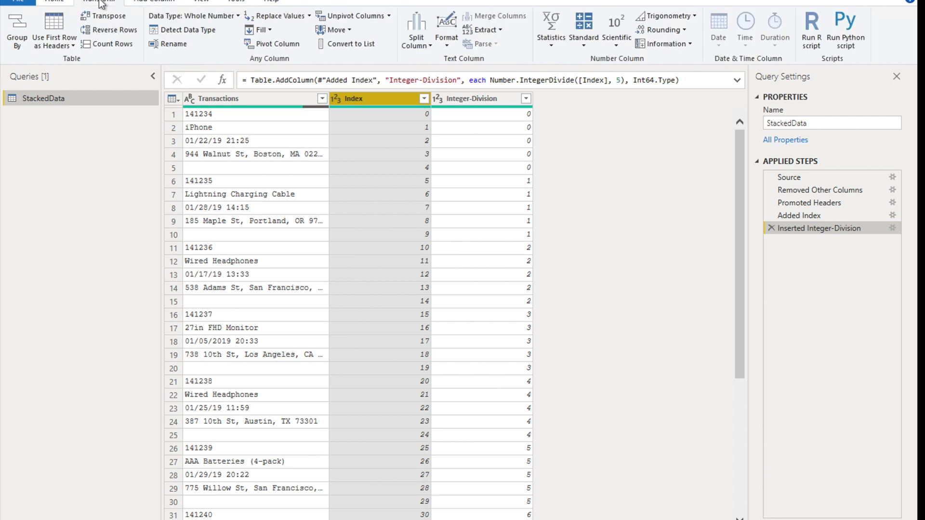
left_click(155, 2)
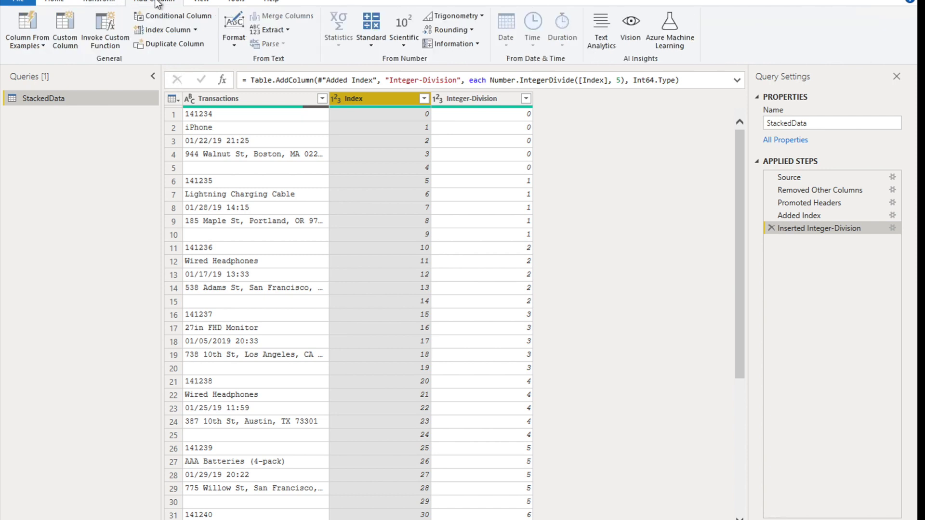
left_click(100, 3)
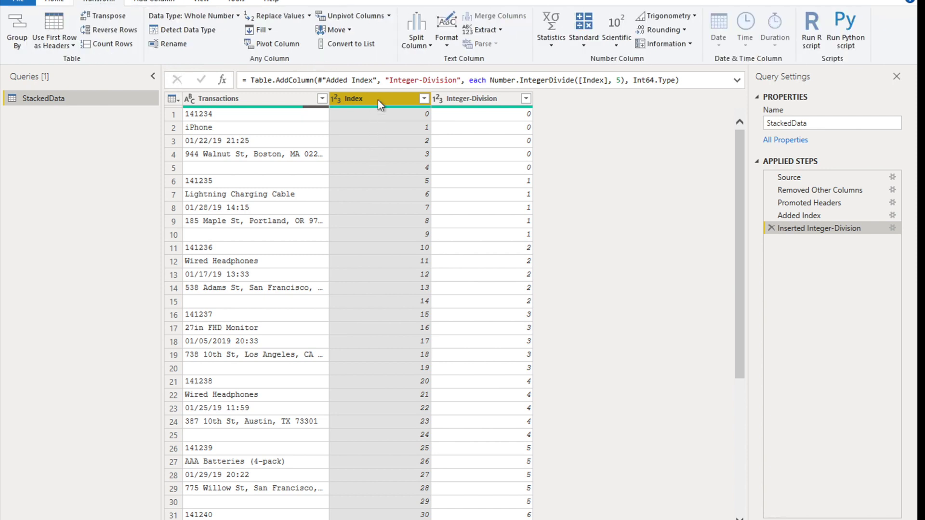
left_click(586, 44)
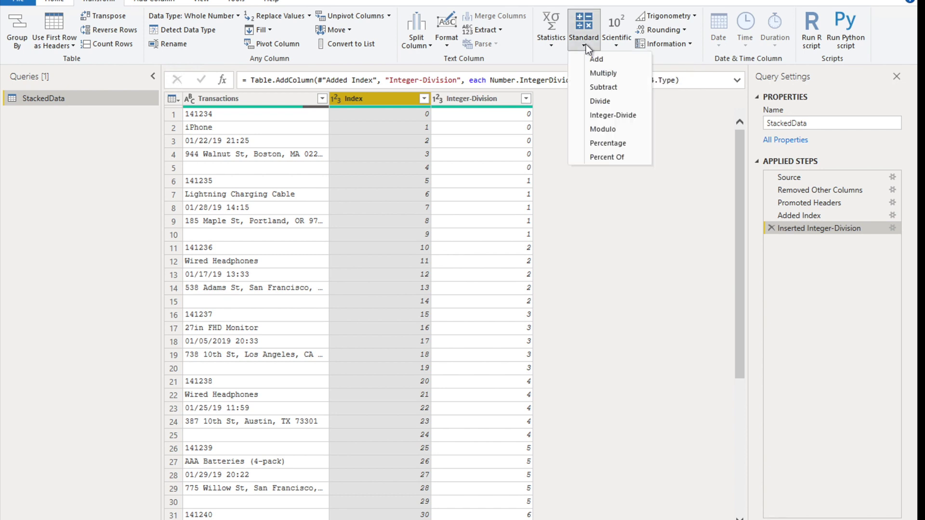
left_click(601, 129)
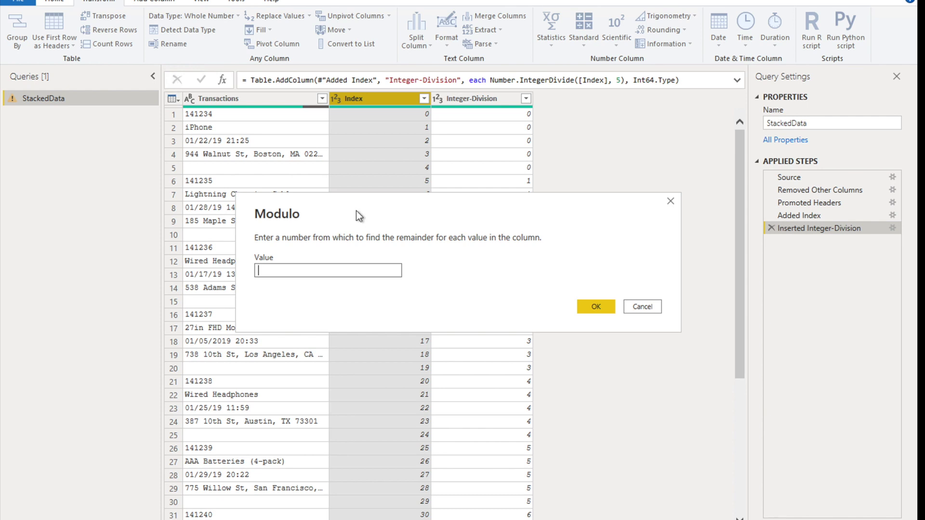
type("5")
left_click(606, 307)
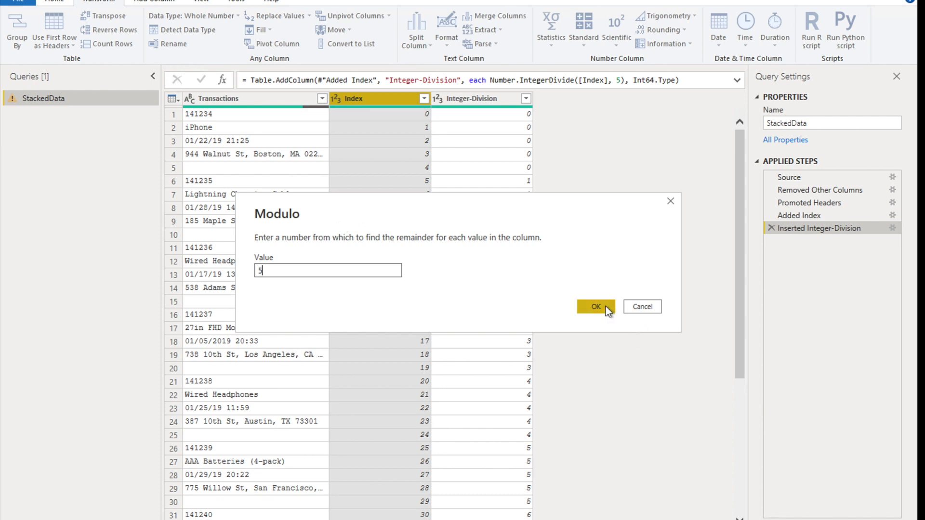
left_click(606, 308)
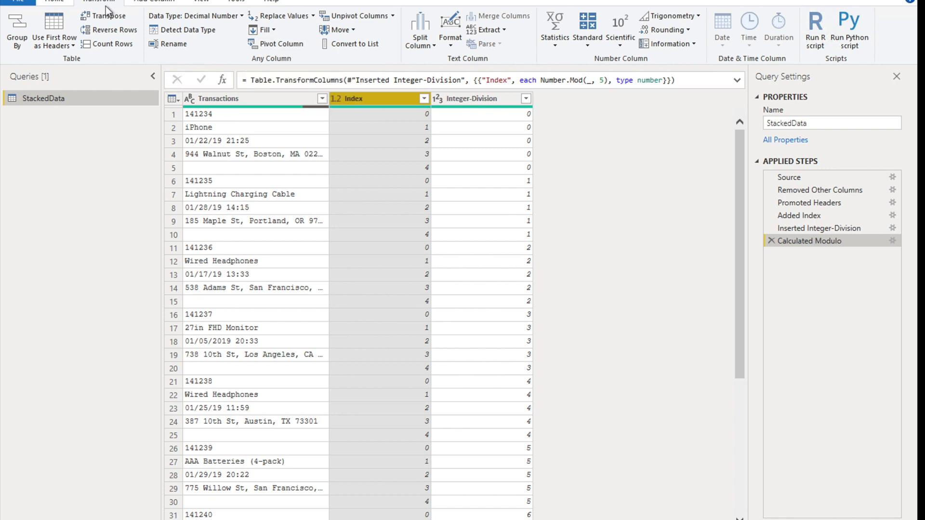
Step: Pivot the Index column using Transactions as the values column, with the aggregate function set to Don't Aggregate
left_click(285, 46)
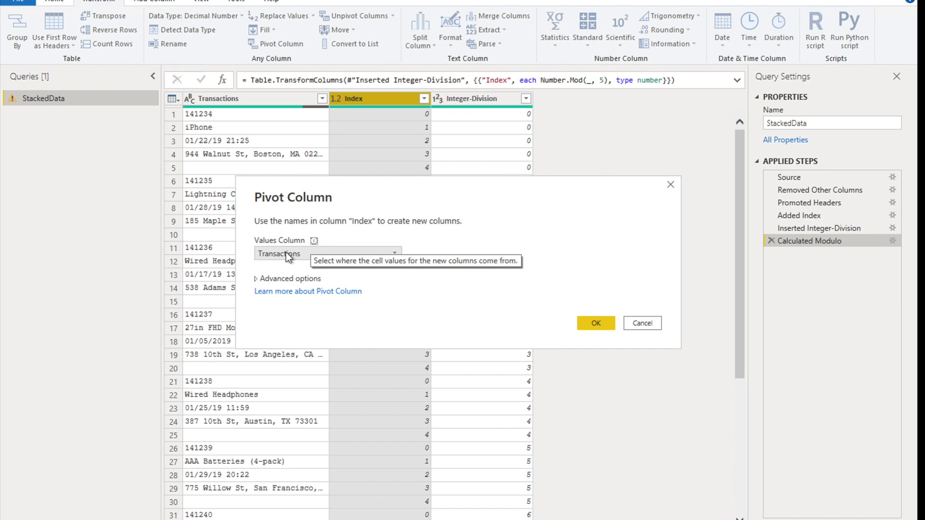
left_click(257, 281)
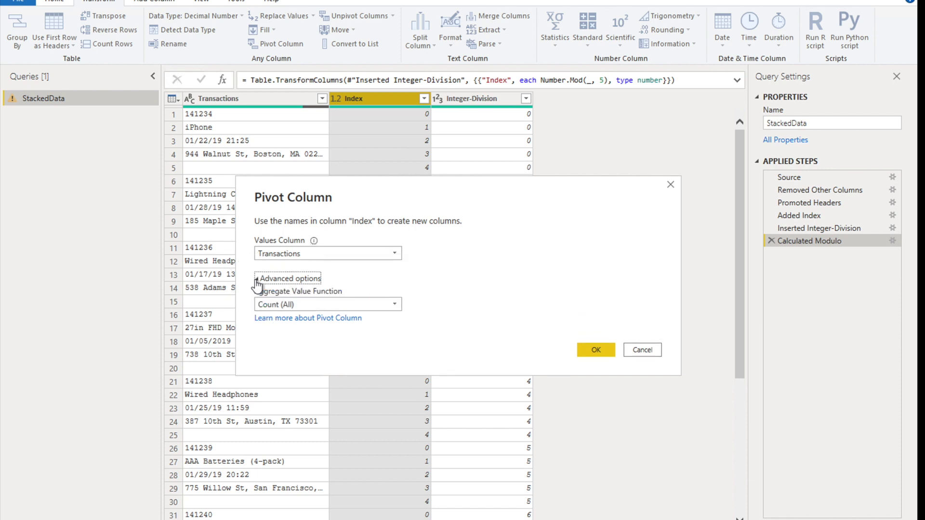
left_click(305, 305)
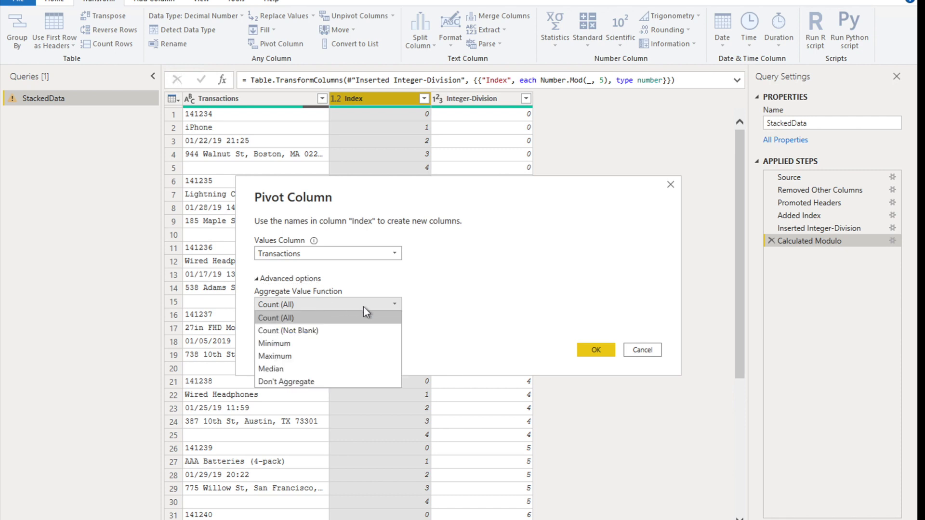
left_click(303, 385)
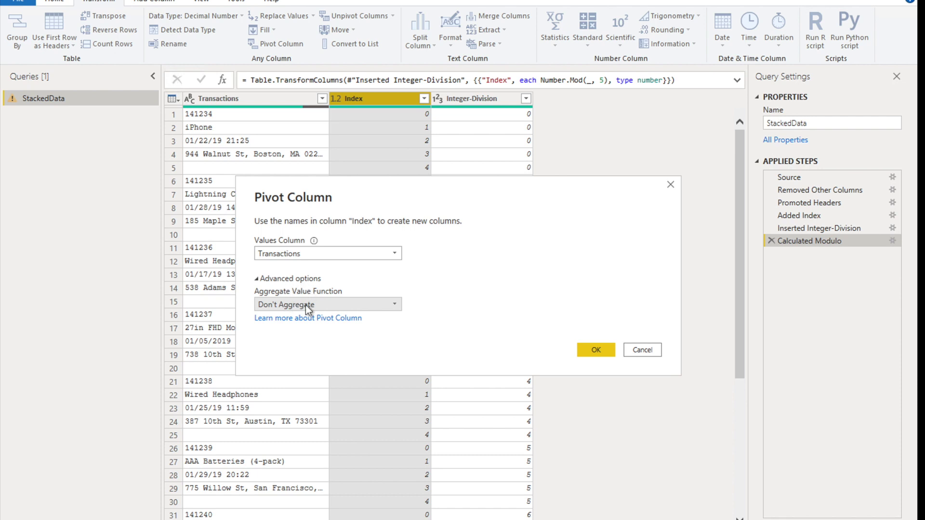
left_click(597, 350)
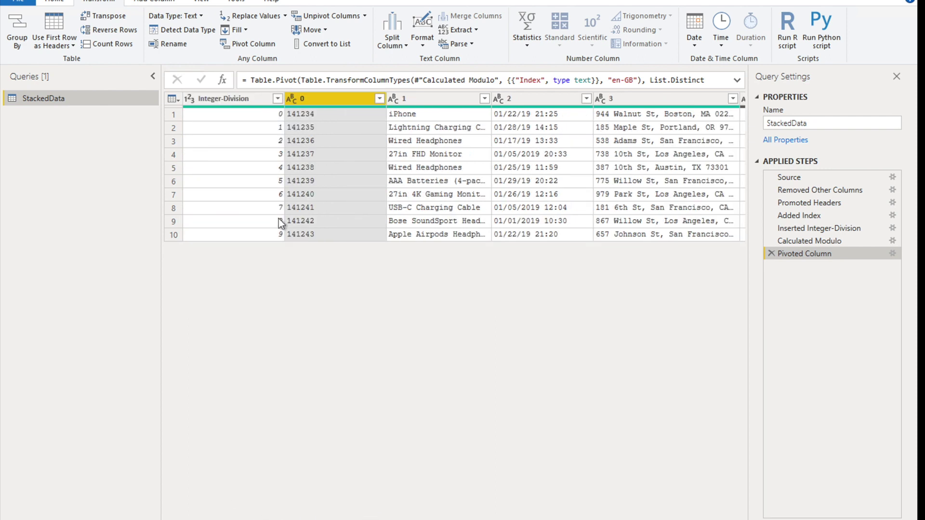
Step: Remove the Integer-Division column from the pivoted table
left_click(232, 98)
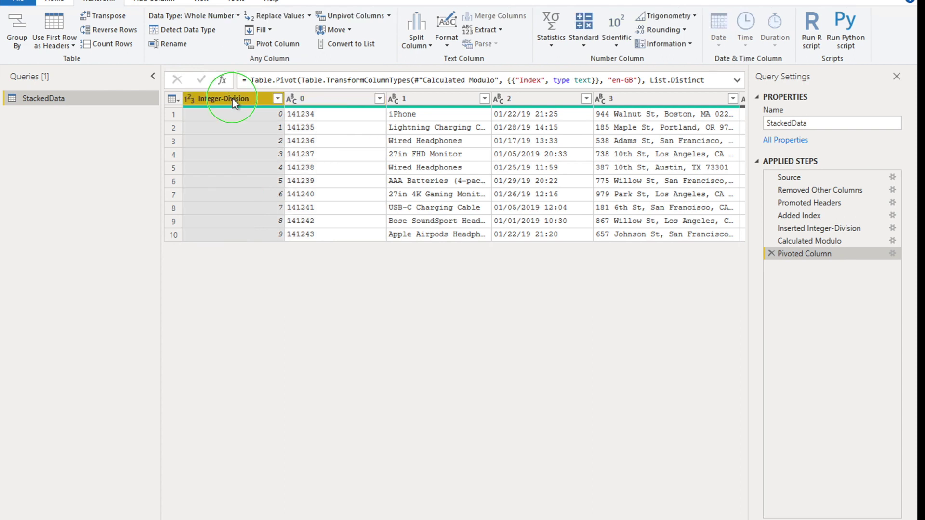
right_click(233, 99)
left_click(265, 122)
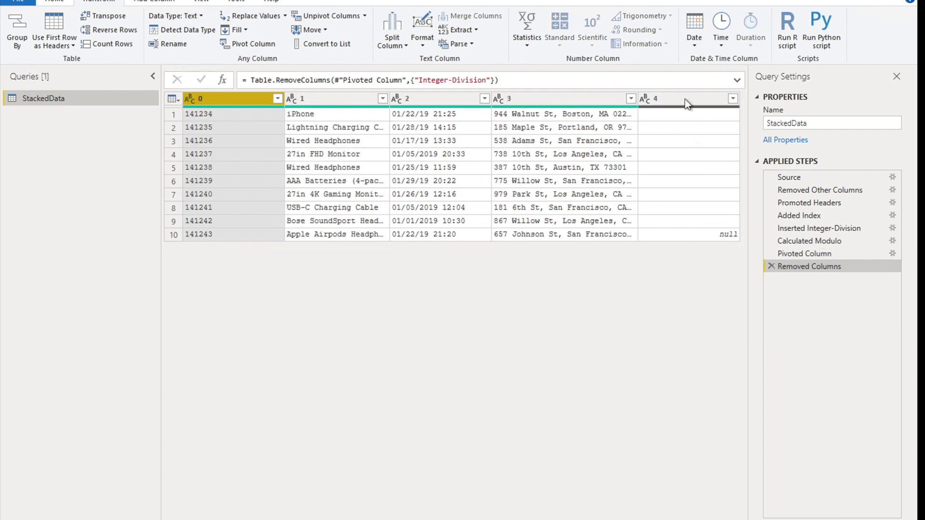
Step: Remove the blank column 4 from the pivoted table
left_click(687, 103)
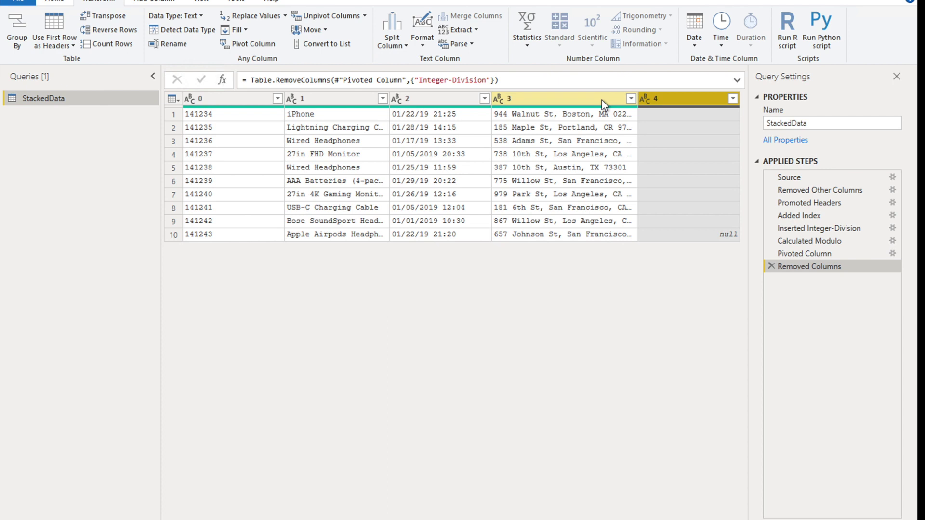
right_click(681, 96)
left_click(704, 120)
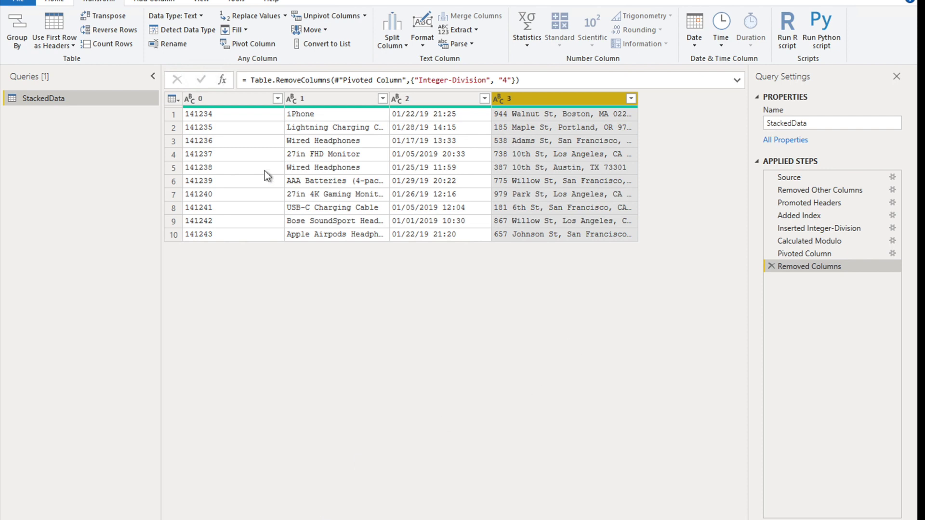
Step: Rename column 0 as Order ID and column 1 as Item
left_click(225, 102)
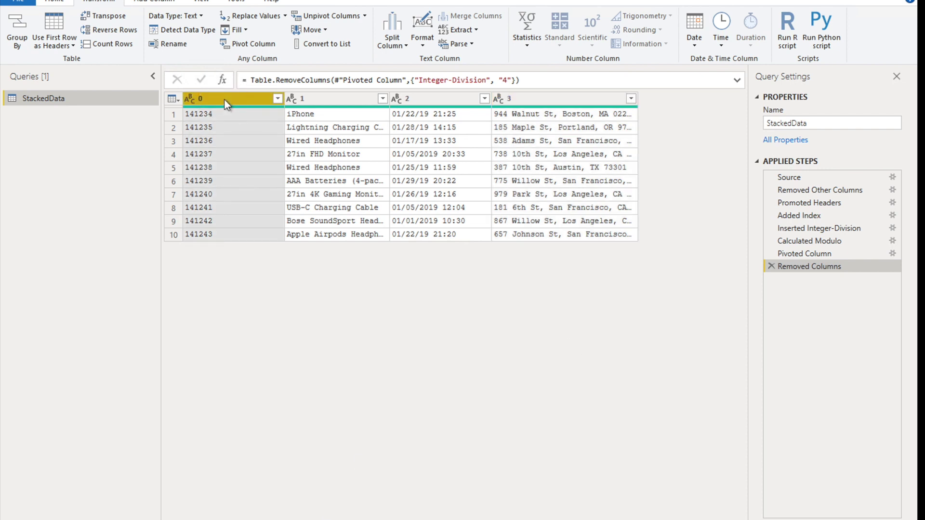
double_click(224, 99)
type("Order ID")
key("Return")
double_click(316, 100)
type("Iterm")
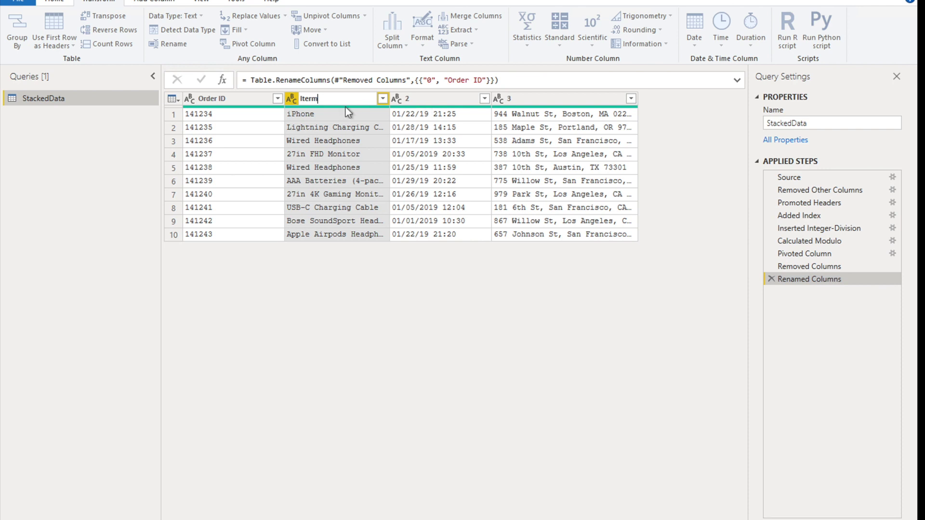
key("BackSpace")
key("BackSpace")
type("m")
key("Return")
Step: Rename column 2 as Order Date and column 3 as Purchase Address
double_click(434, 99)
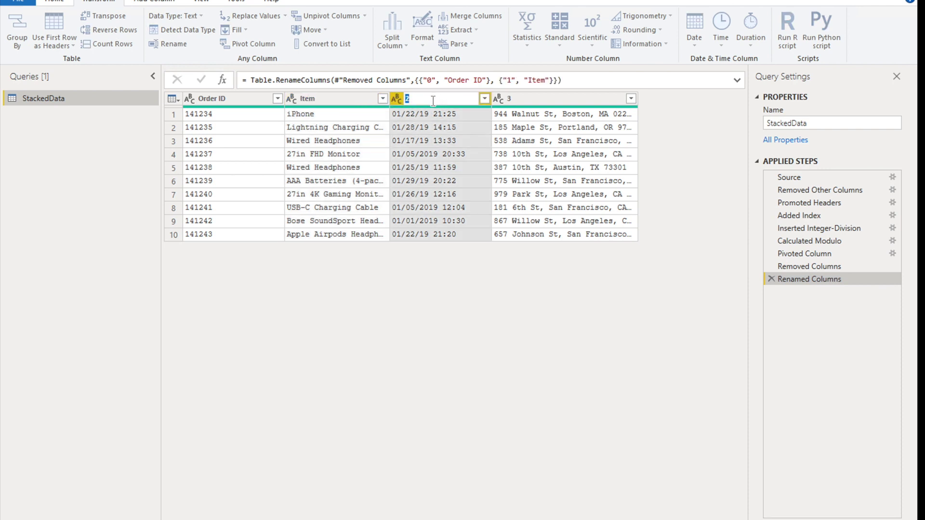
type("Order Date")
key("Return")
double_click(519, 99)
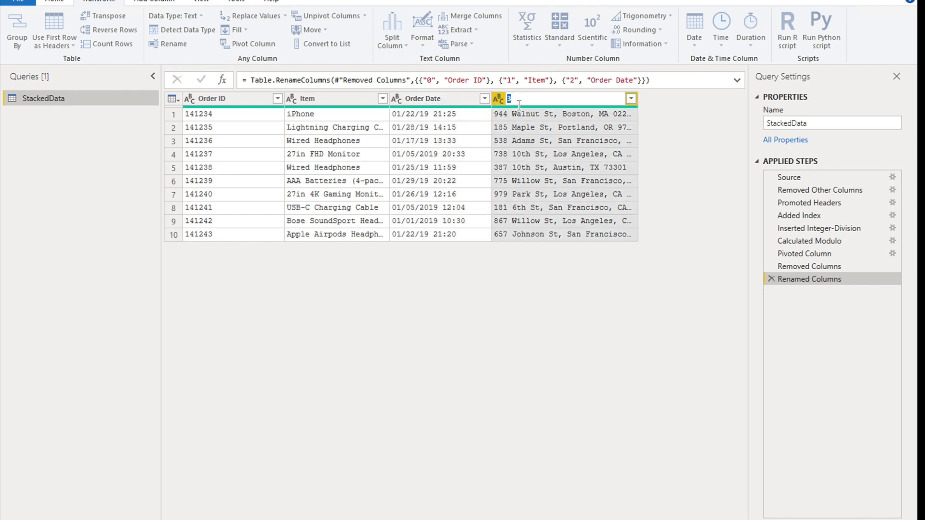
type("Purchase Address")
key("Return")
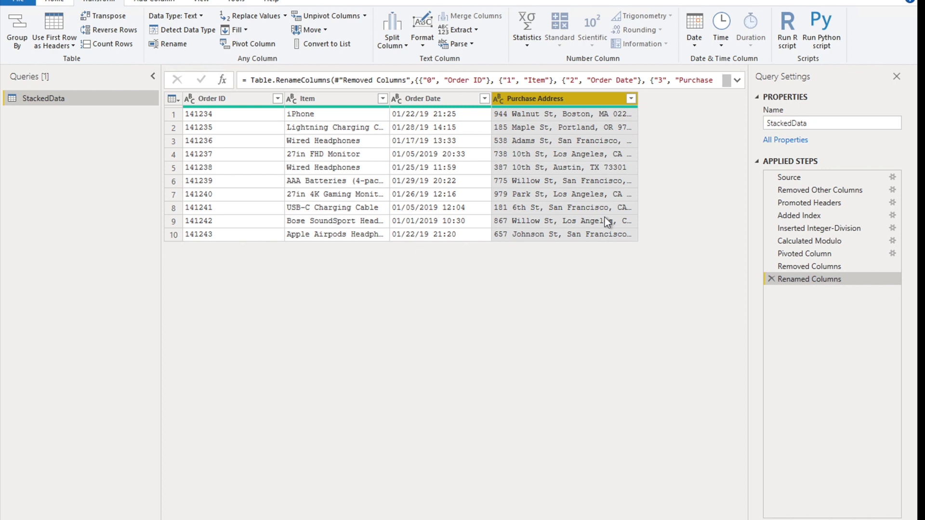
Step: Change the data type of the Order ID column from Text to Whole Number
left_click(190, 100)
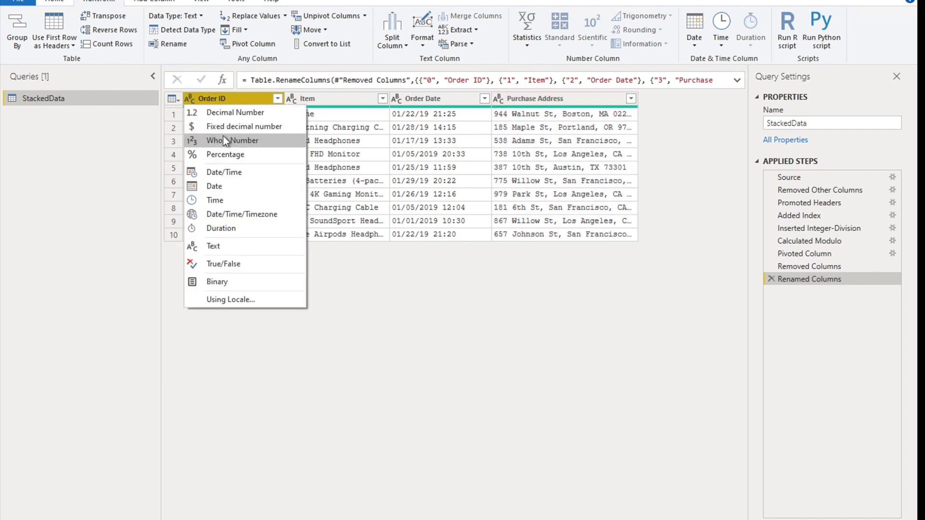
left_click(186, 96)
left_click(187, 96)
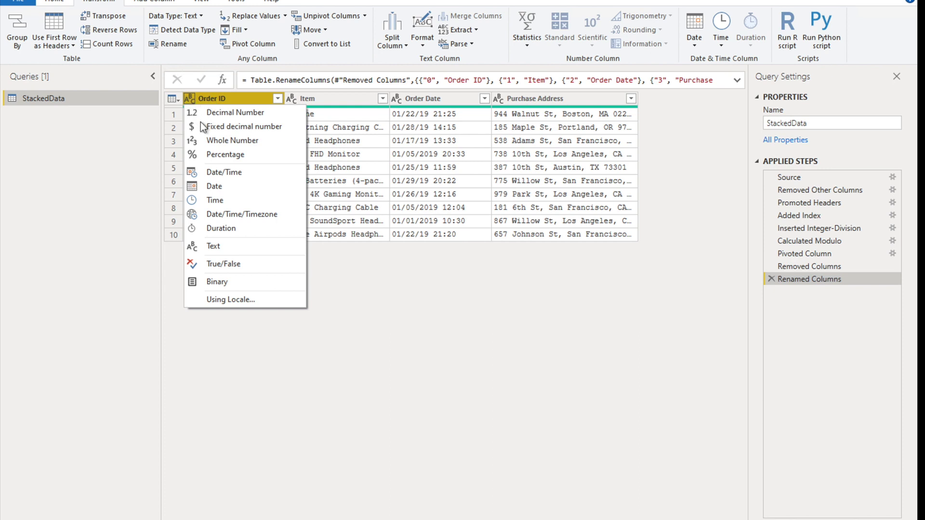
left_click(222, 140)
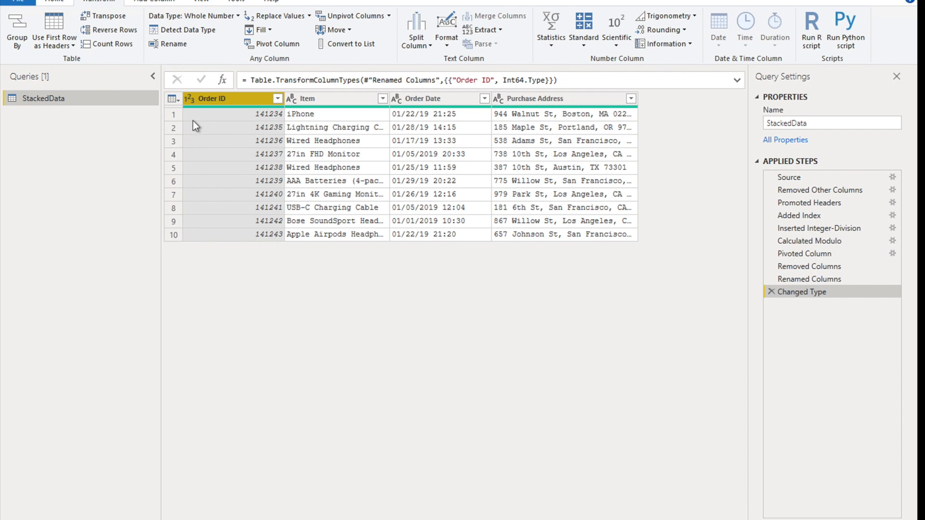
Step: Try to convert the Order Date column directly to Date/Time, and delete the Changed Type step
left_click(325, 98)
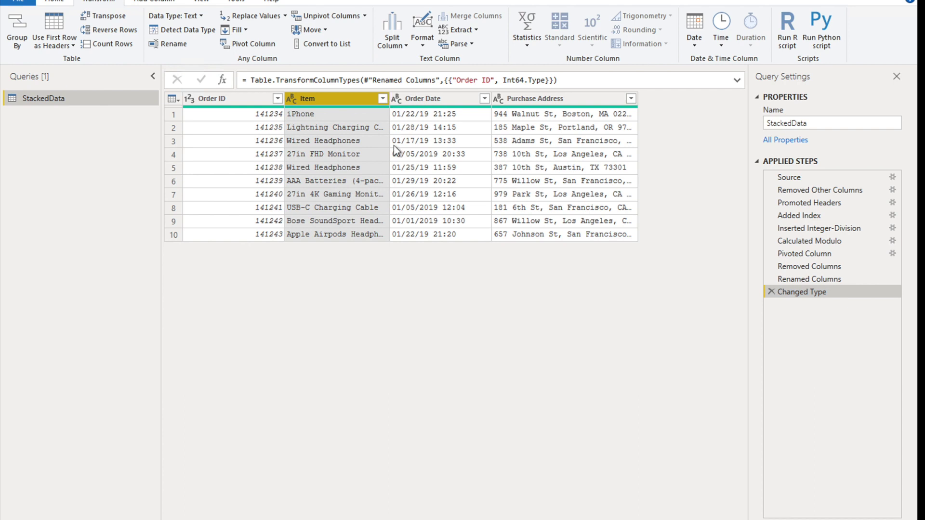
left_click(423, 96)
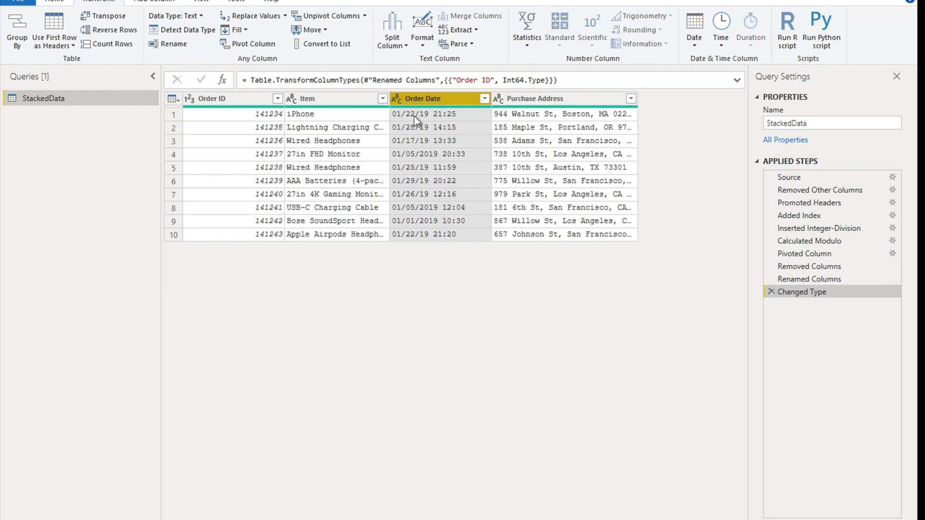
left_click(398, 98)
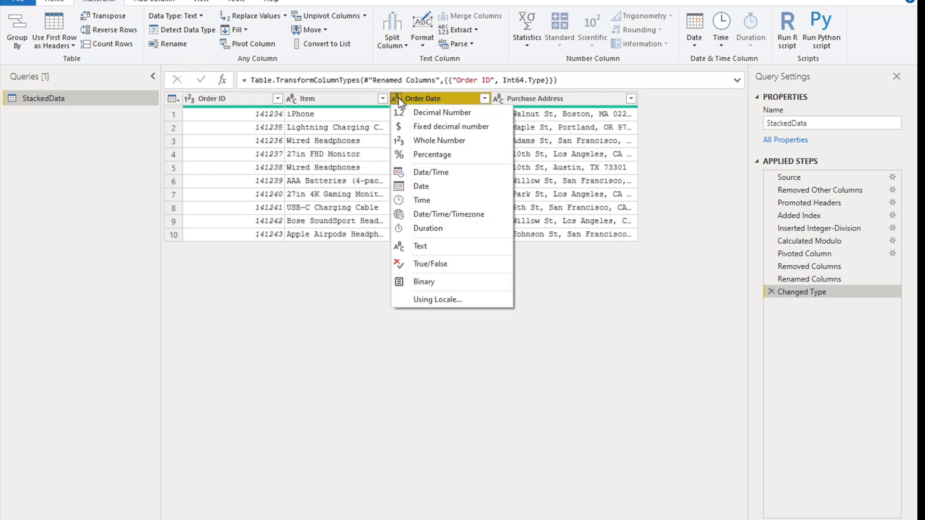
left_click(436, 172)
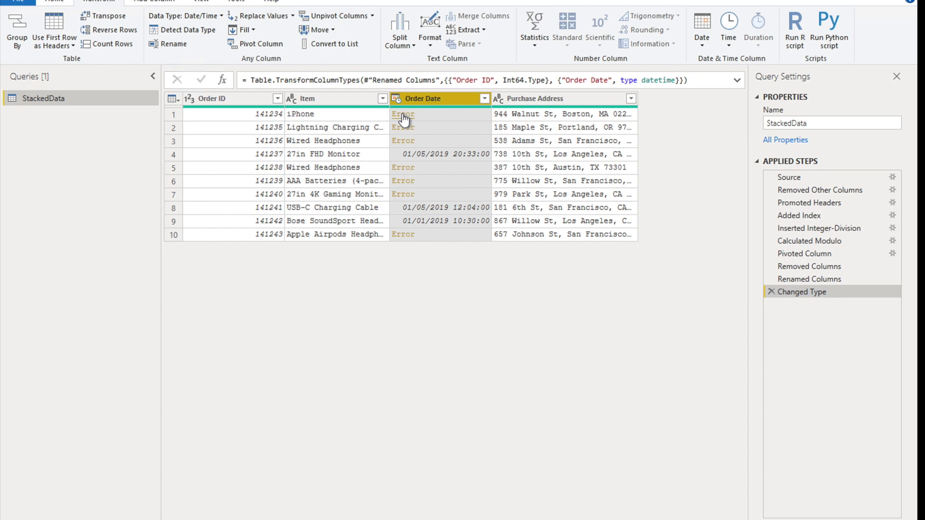
left_click(770, 292)
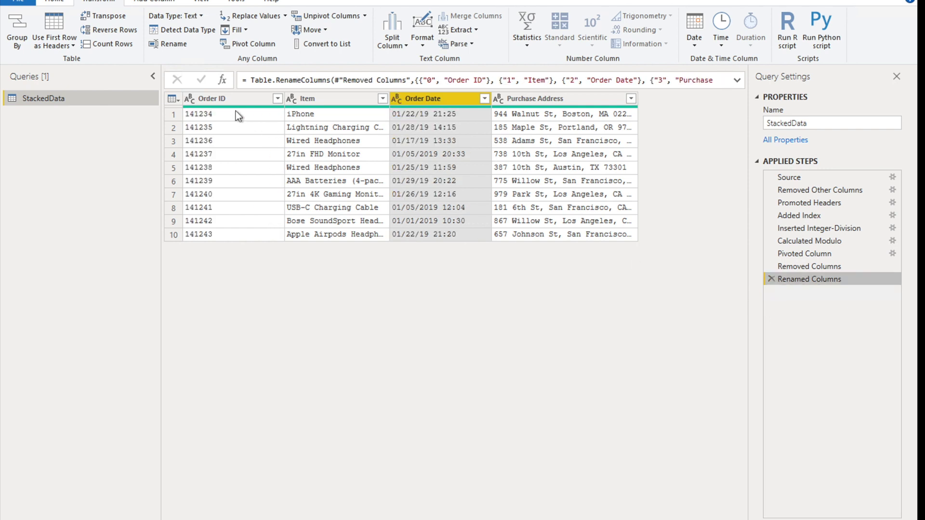
Step: Set the Order ID column's data type to Whole Number
left_click(206, 99)
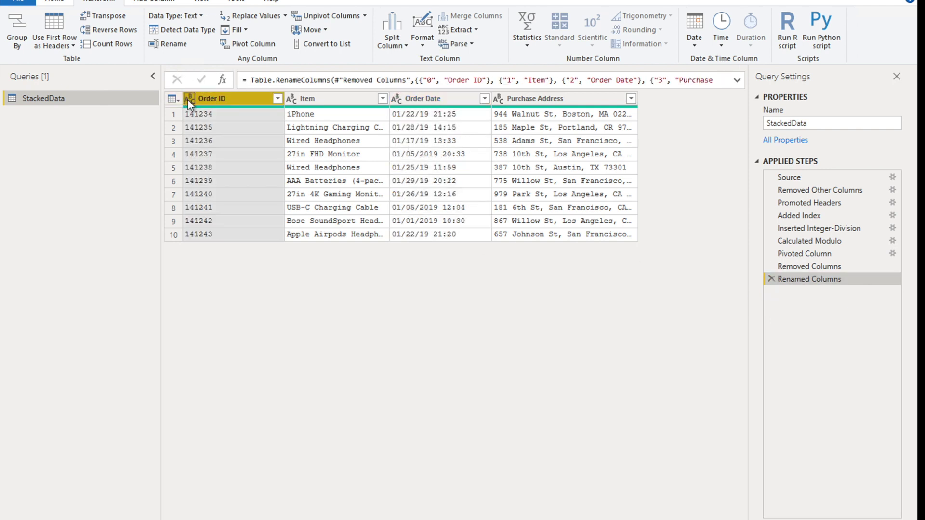
left_click(189, 99)
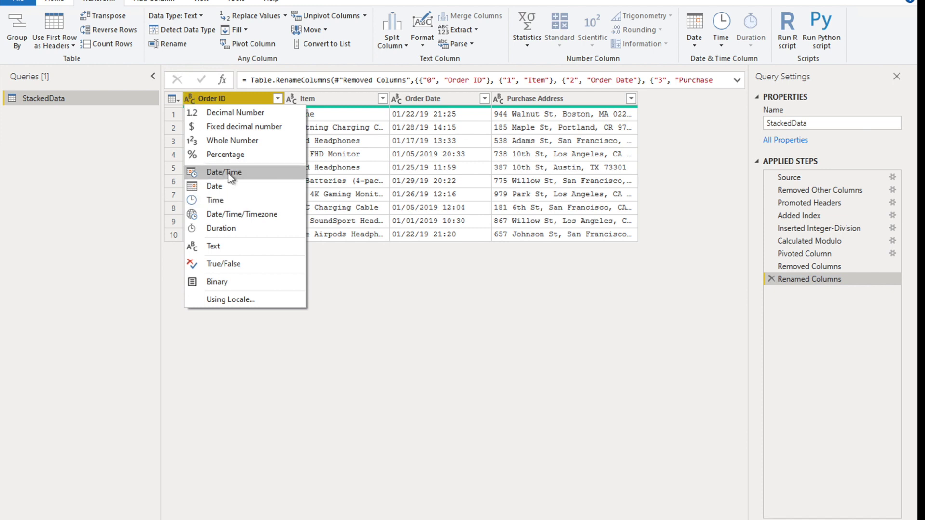
left_click(228, 139)
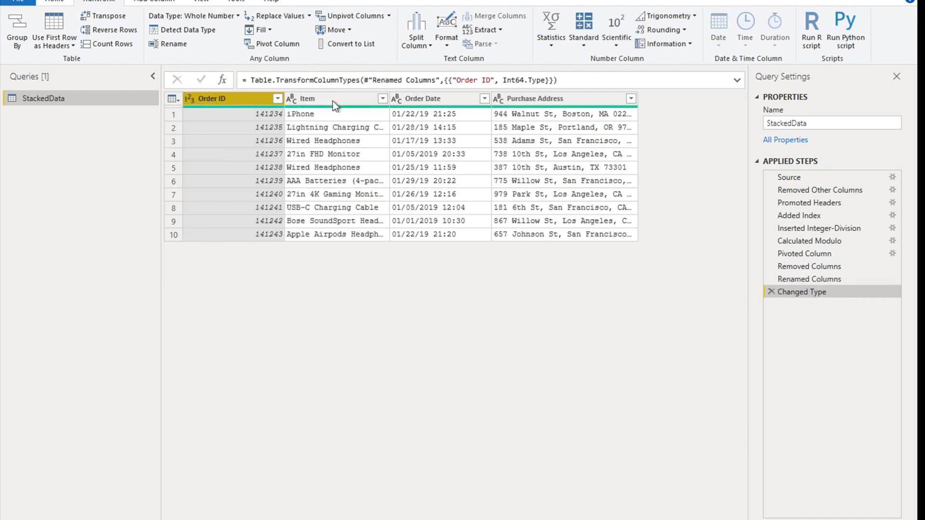
Step: Convert the Order Date column to Date/Time using the English (United States) locale
left_click(395, 97)
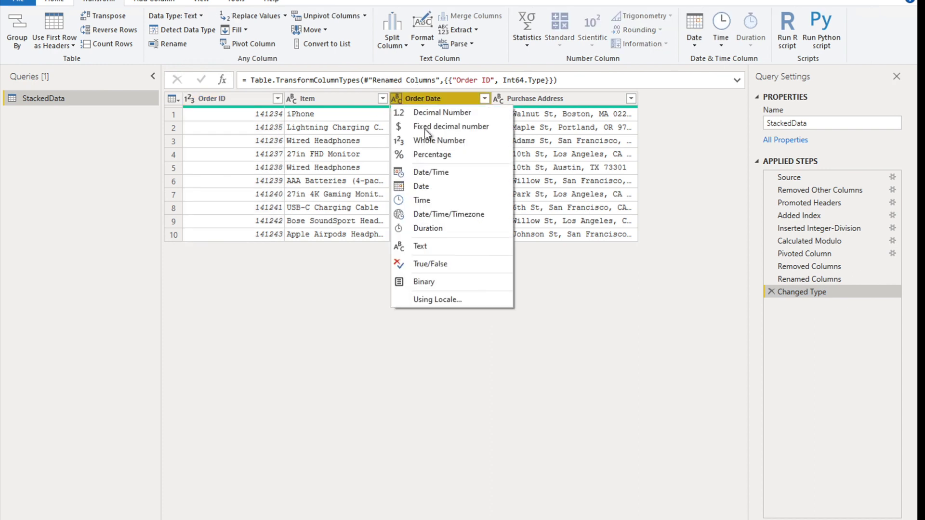
left_click(450, 299)
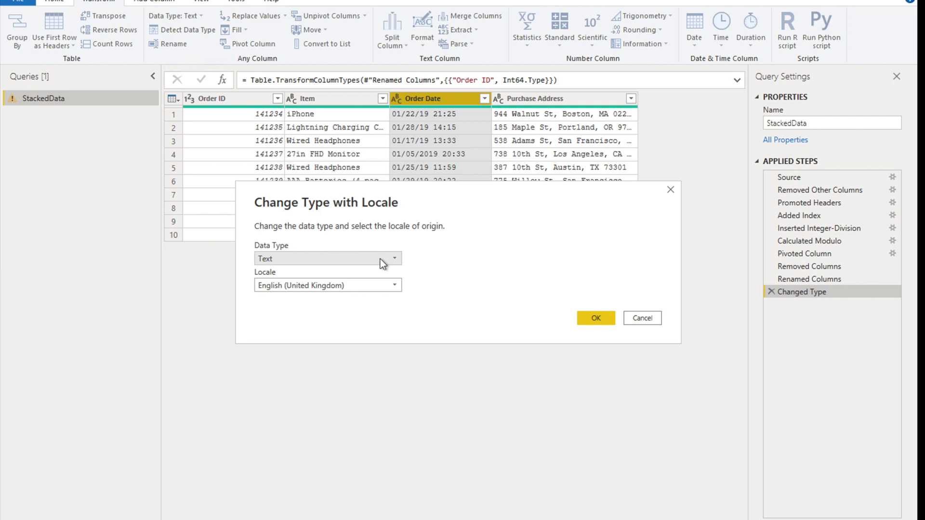
left_click(380, 259)
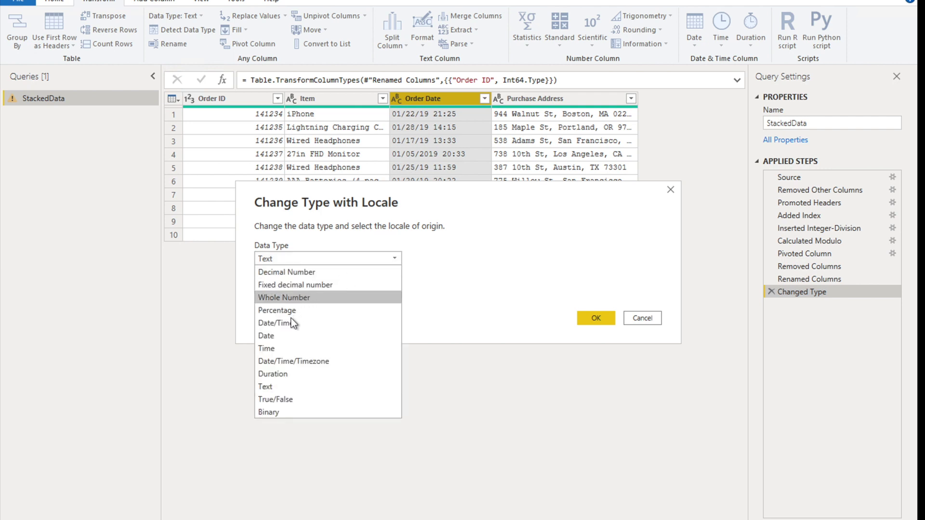
left_click(289, 321)
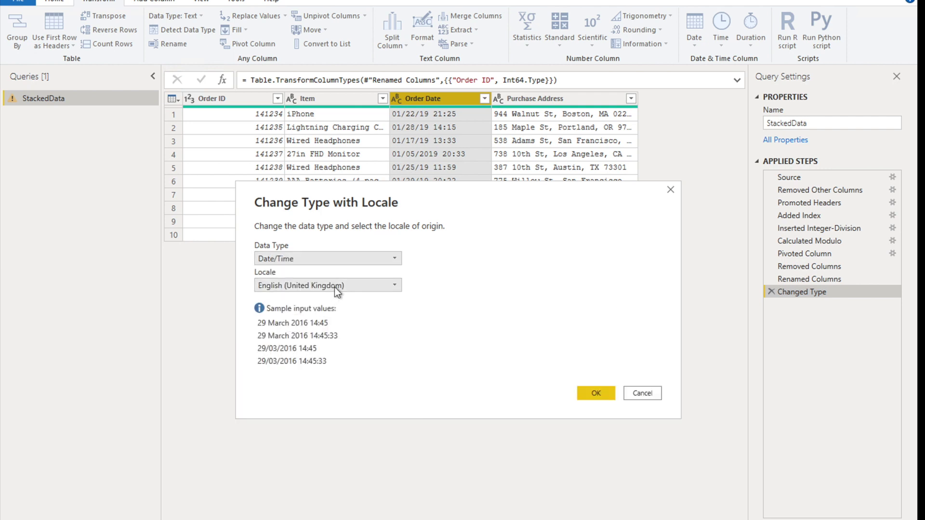
left_click(335, 287)
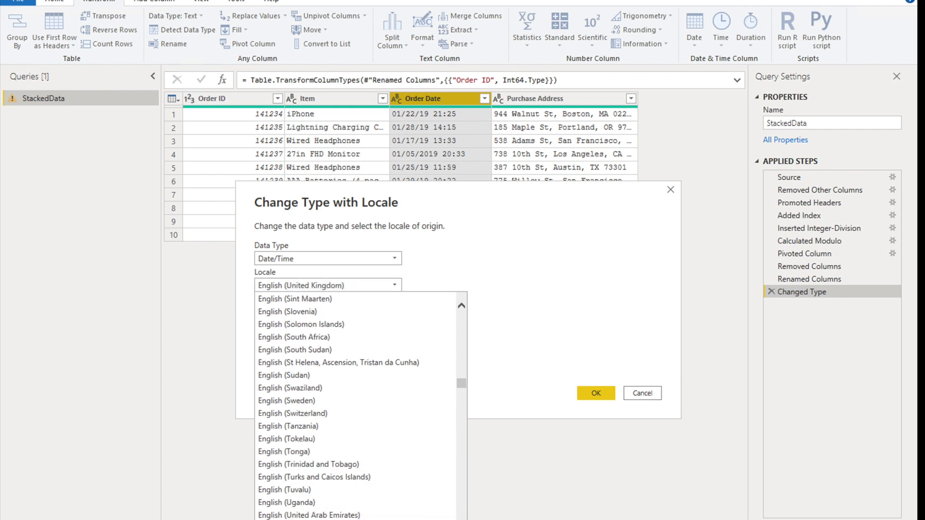
left_click(309, 515)
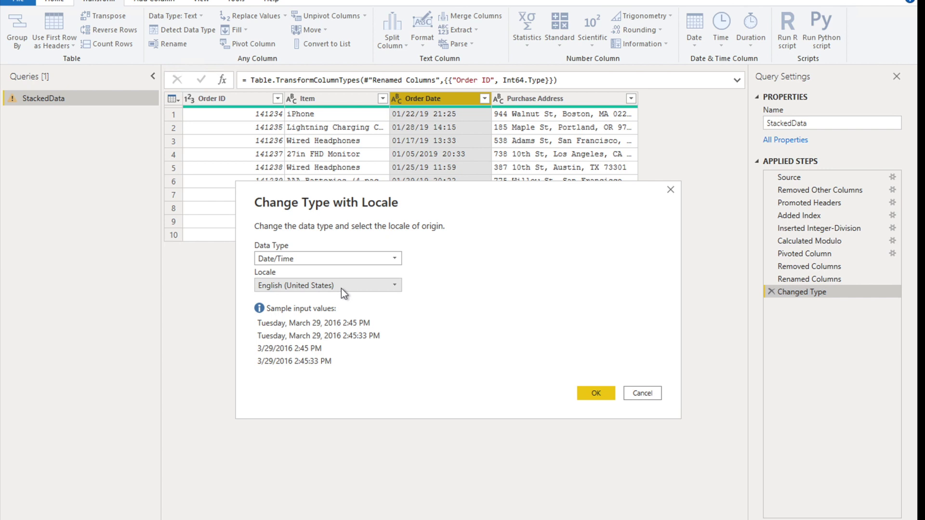
left_click(607, 397)
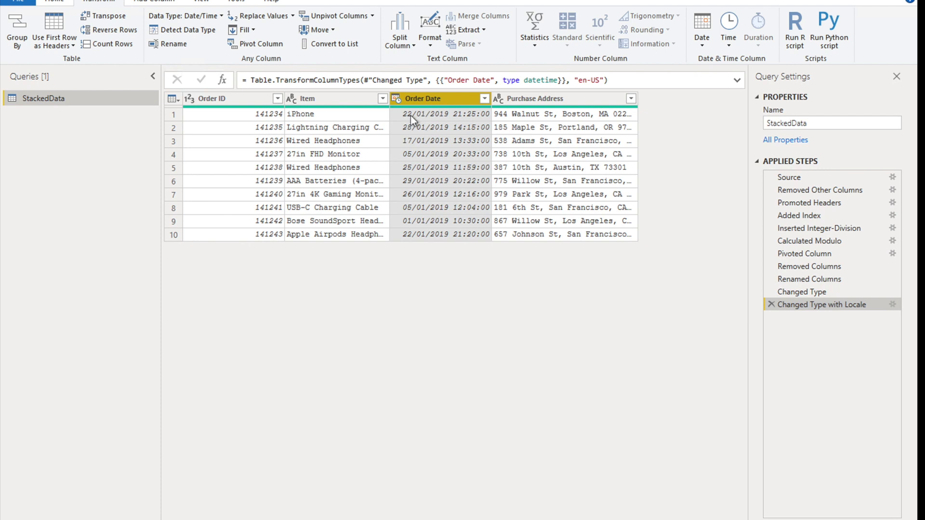
Step: Close the query editor and apply the StackedData transformations to the report
left_click(514, 99)
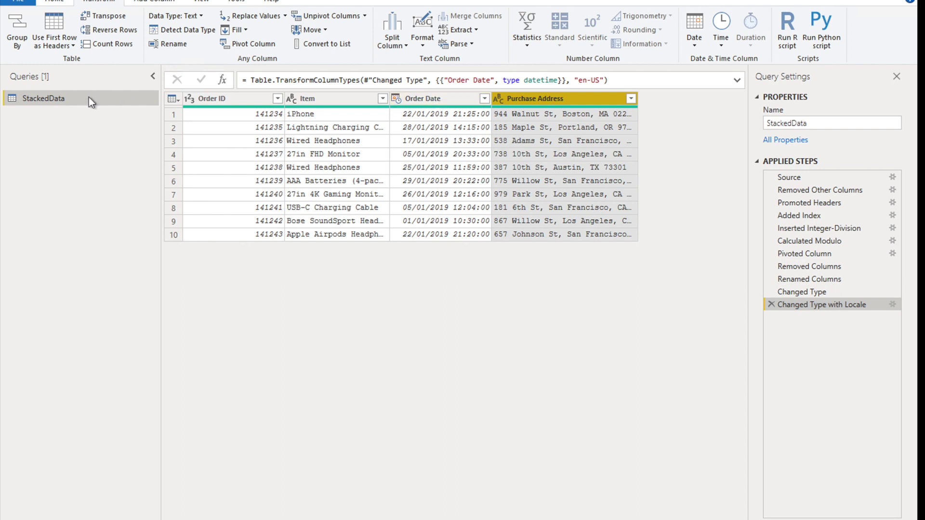
left_click(56, 2)
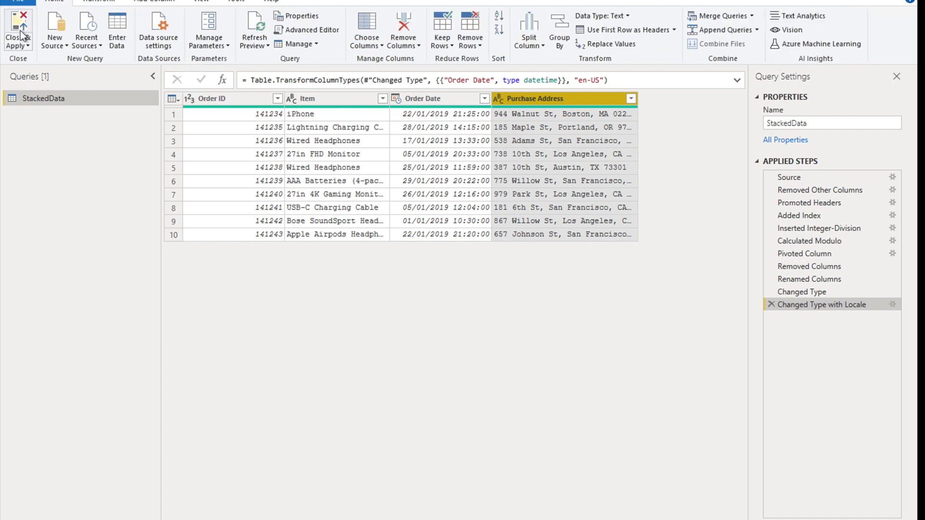
left_click(21, 27)
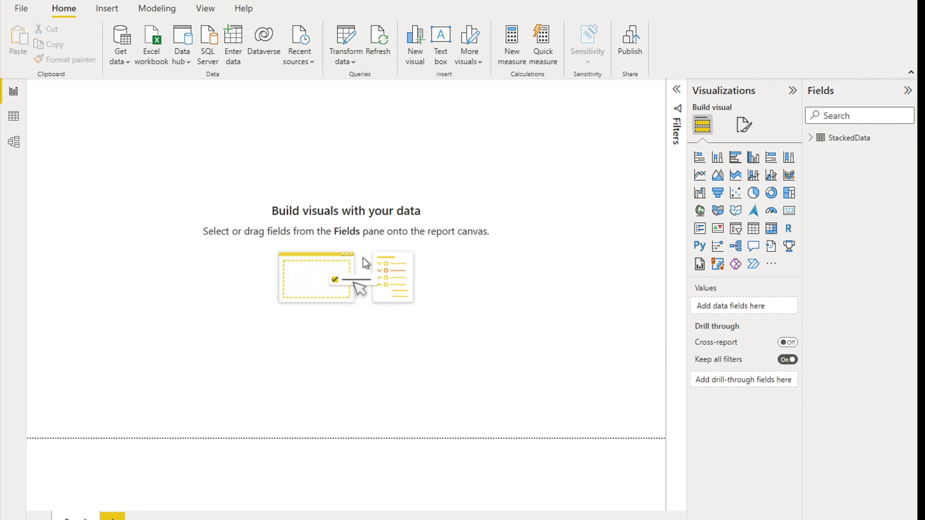
Step: Switch to the data view to inspect the loaded StackedData table
left_click(839, 141)
left_click(14, 118)
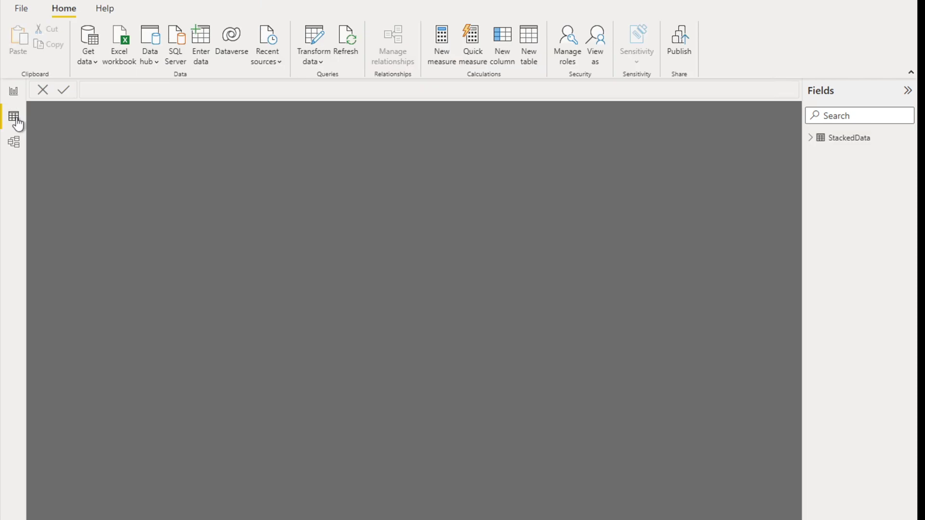